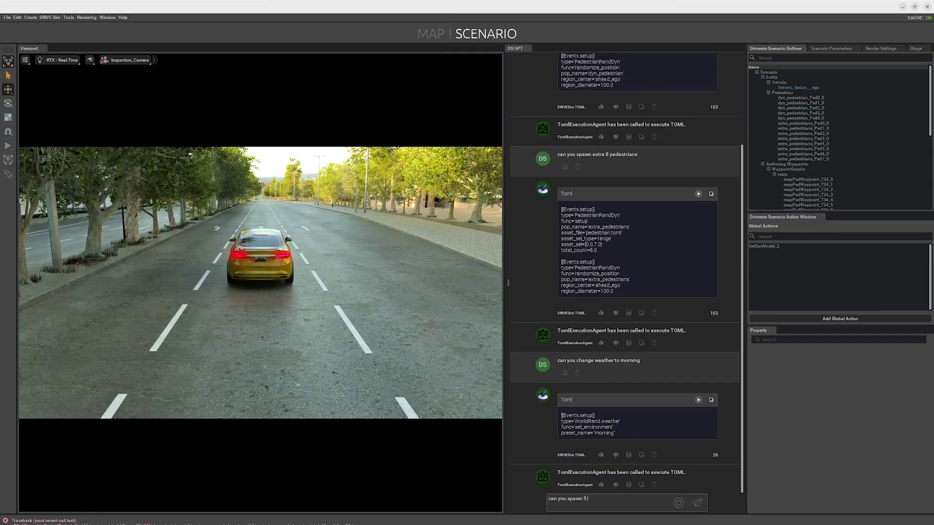
{"action": "type", "text": "rs"}
- Send the spawn-cars chat request, then execute the stormy-day Toml reply for wet roads
{"action": "key", "text": "Return"}
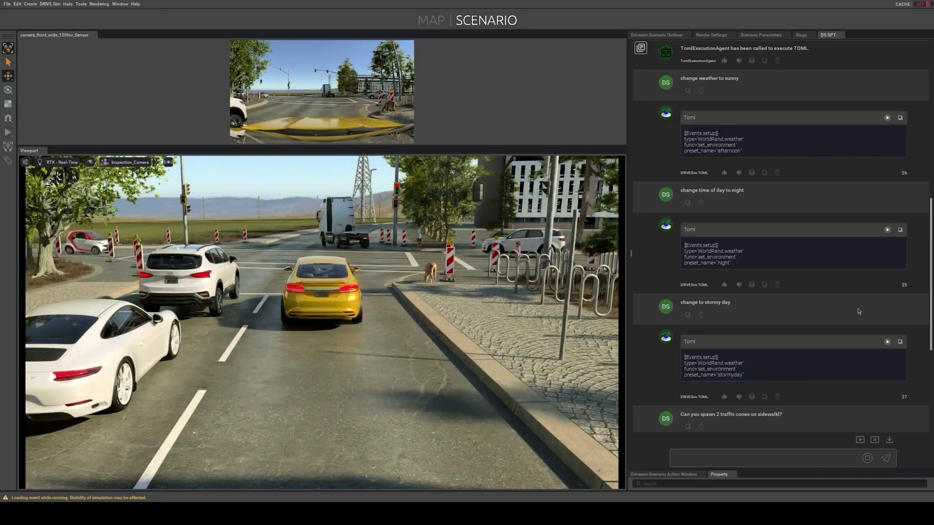
{"action": "left_click", "coordinate": [888, 342]}
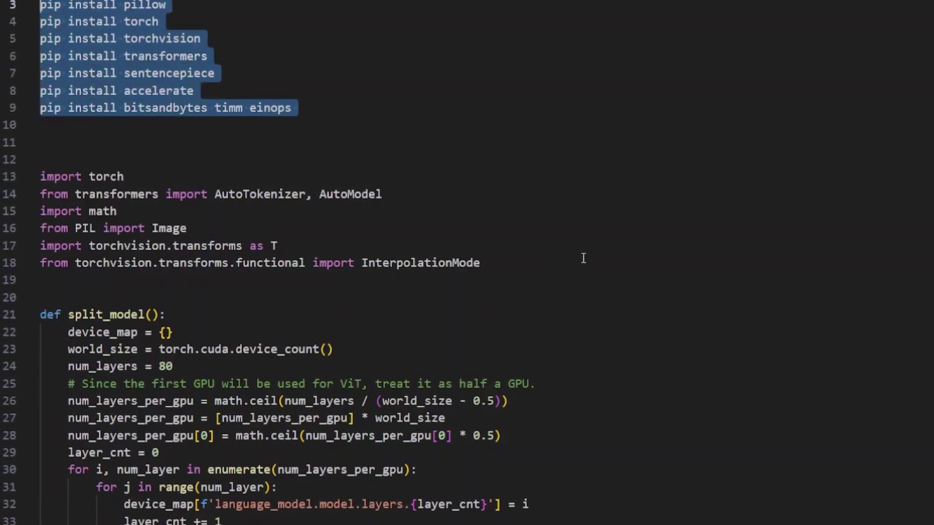
{"action": "left_click", "coordinate": [587, 258]}
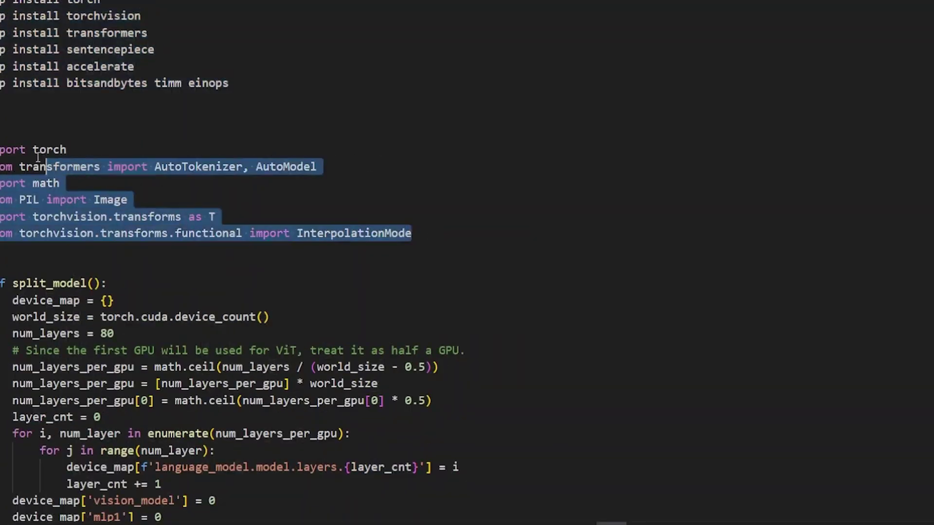
{"action": "scroll", "coordinate": [291, 234], "scroll_direction": "down", "scroll_amount": 2}
{"action": "scroll", "coordinate": [512, 288], "scroll_direction": "down", "scroll_amount": 3}
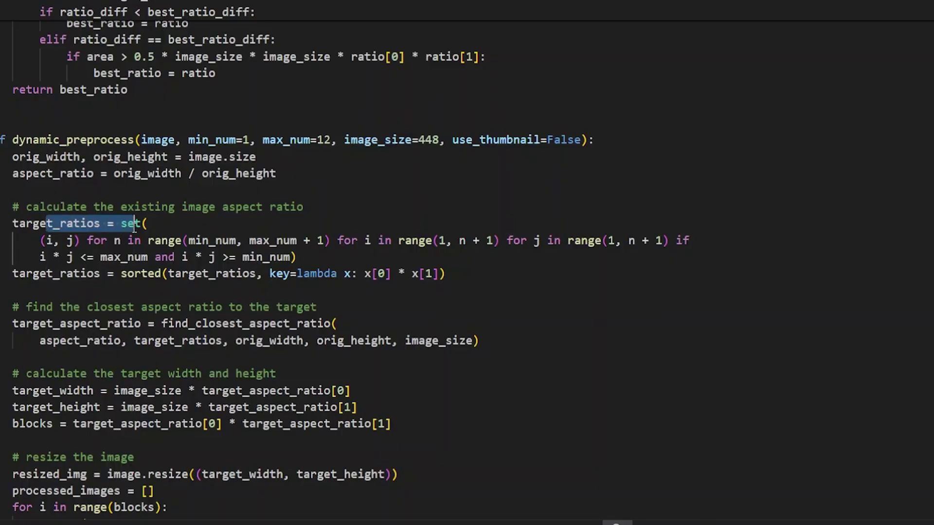
{"action": "scroll", "coordinate": [292, 344], "scroll_direction": "down", "scroll_amount": 4}
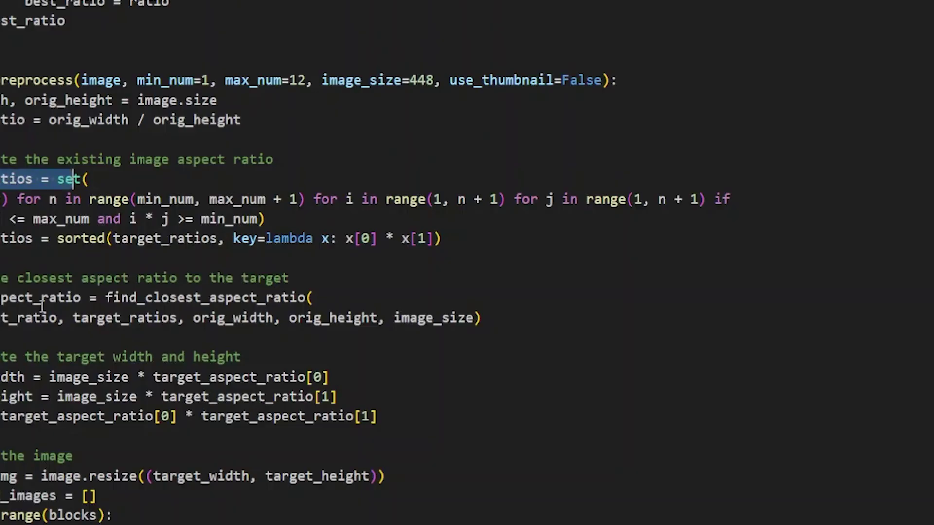
{"action": "left_click_drag", "start_coordinate": [42, 297], "coordinate": [99, 298]}
{"action": "scroll", "coordinate": [167, 292], "scroll_direction": "down", "scroll_amount": 5}
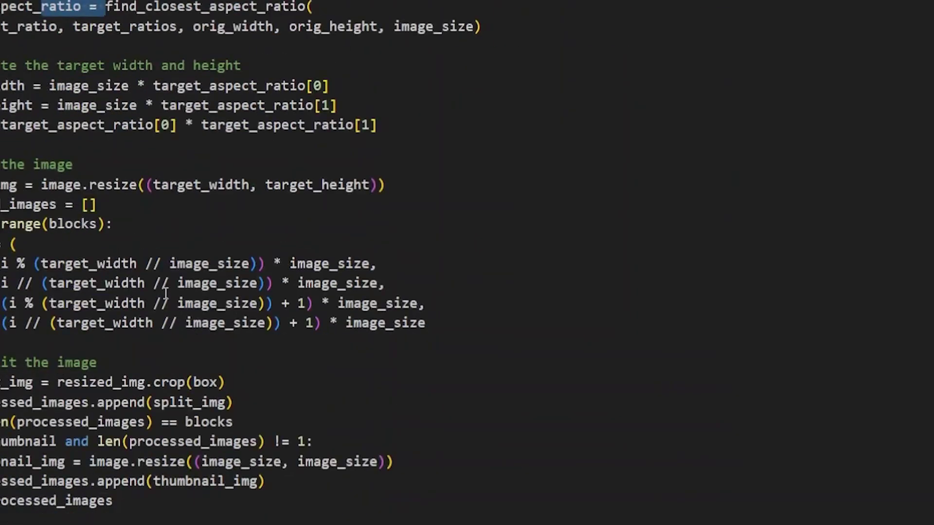
{"action": "scroll", "coordinate": [299, 361], "scroll_direction": "down", "scroll_amount": 2}
{"action": "scroll", "coordinate": [253, 325], "scroll_direction": "down", "scroll_amount": 2}
{"action": "scroll", "coordinate": [252, 326], "scroll_direction": "down", "scroll_amount": 4}
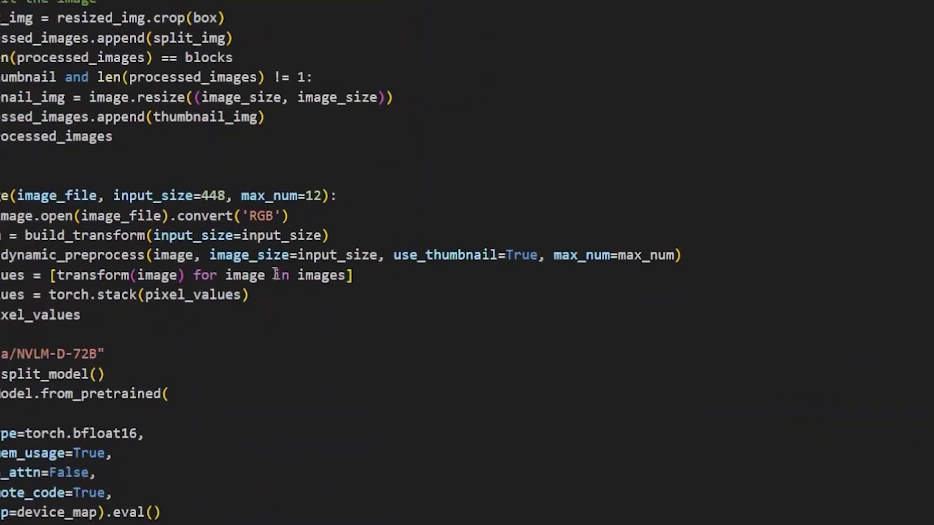